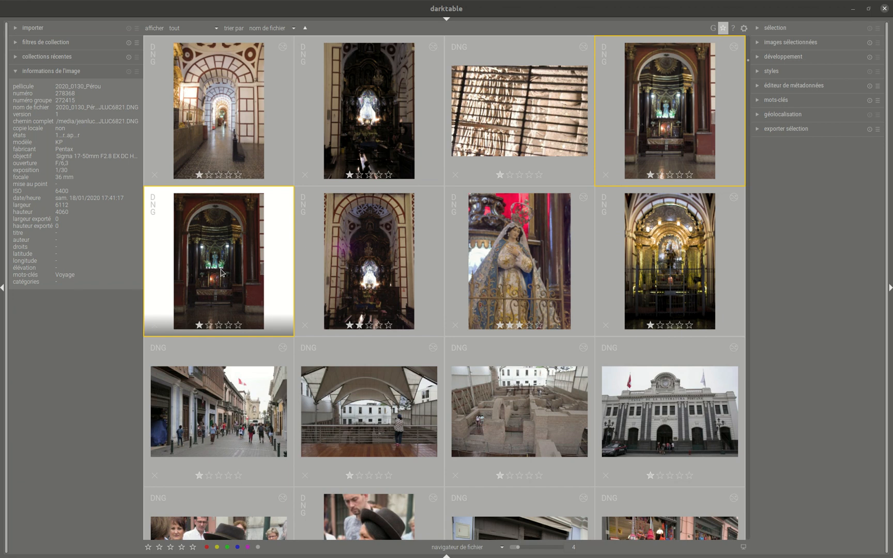
# - Open the church altar photo in the darkroom and zoom in to inspect its detail
pyautogui.doubleClick(223, 279)
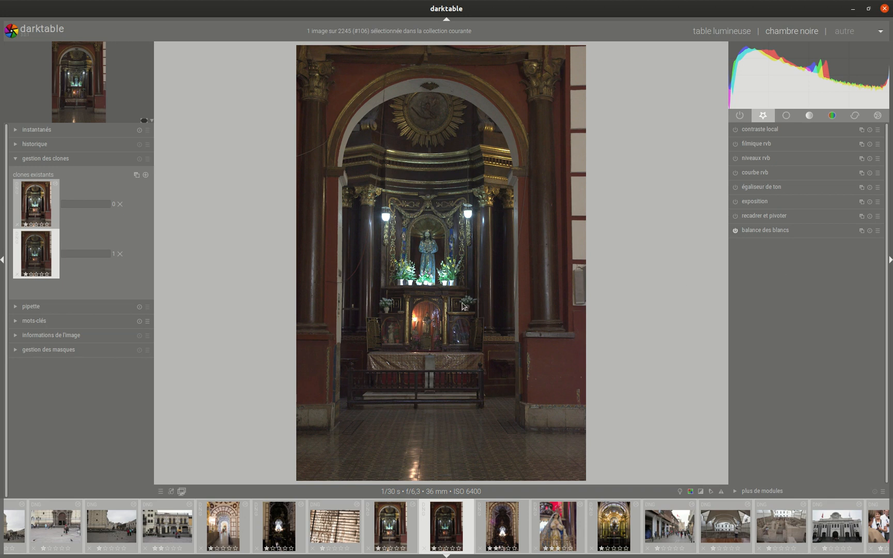
pyautogui.scroll(4, 464, 306)
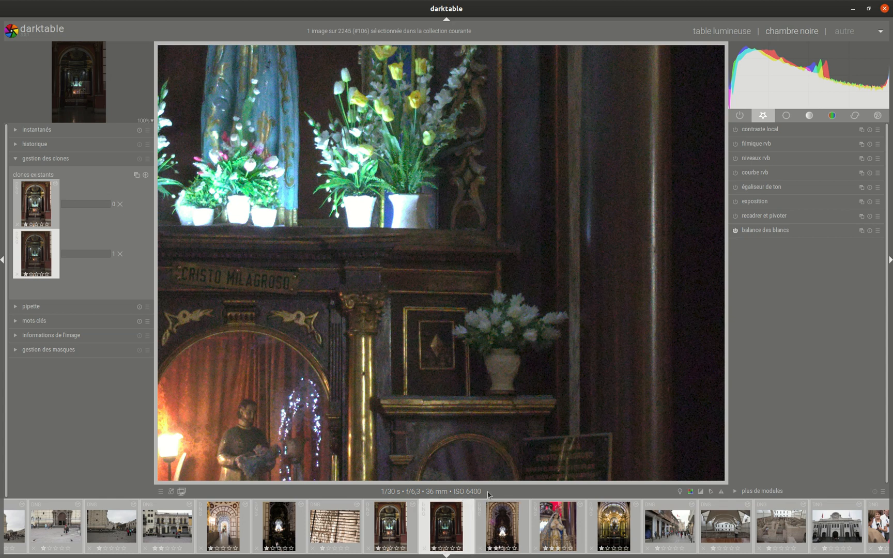
pyautogui.scroll(-1, 441, 316)
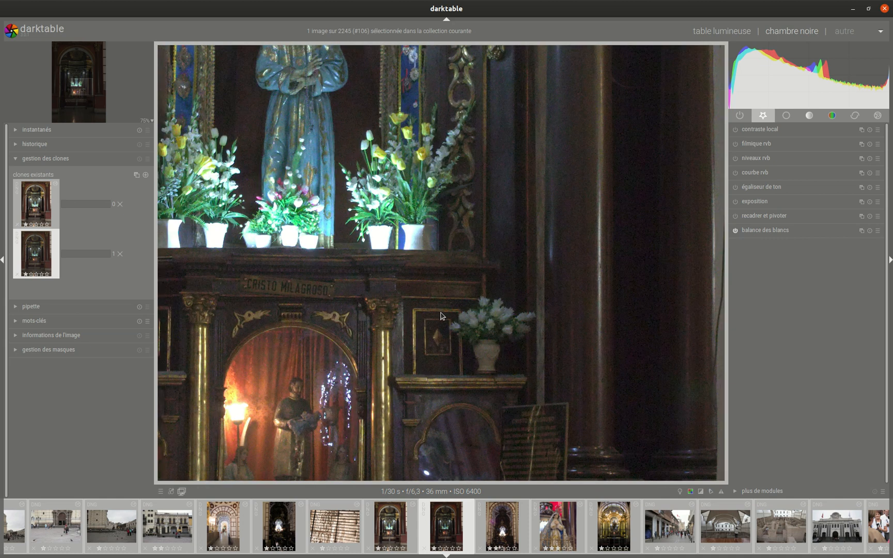
pyautogui.scroll(-1, 421, 293)
pyautogui.scroll(-1, 432, 273)
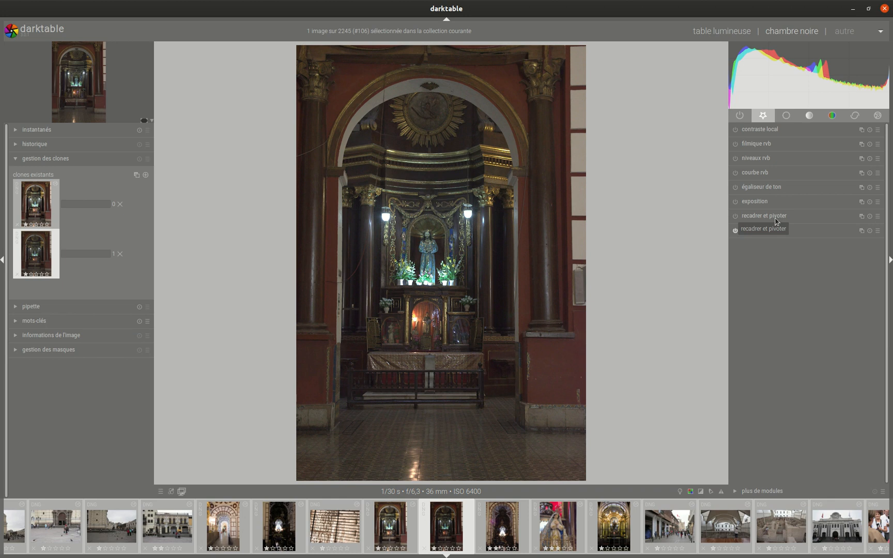
# - Straighten the image in Crop and Rotate by drawing a horizontal reference line, rotating it about -0.21°
pyautogui.click(775, 217)
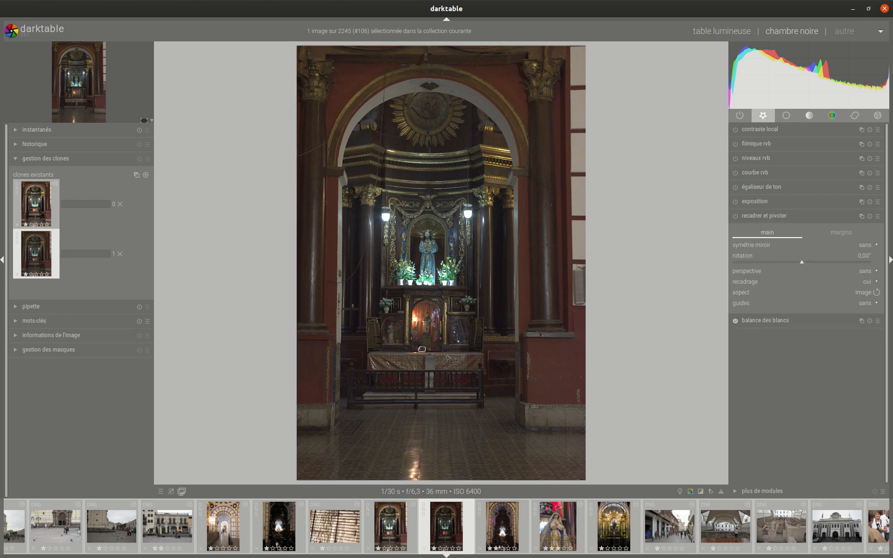
pyautogui.moveTo(373, 357); pyautogui.dragTo(489, 354)
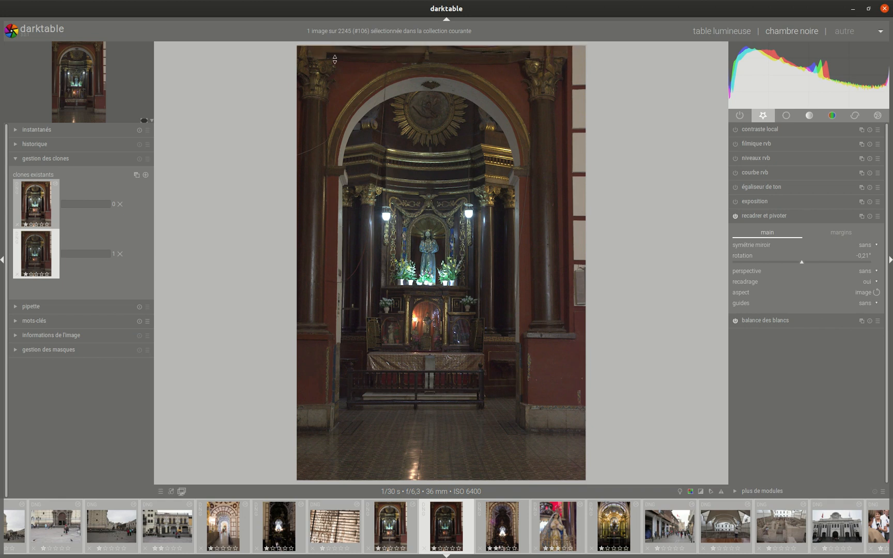
pyautogui.click(778, 217)
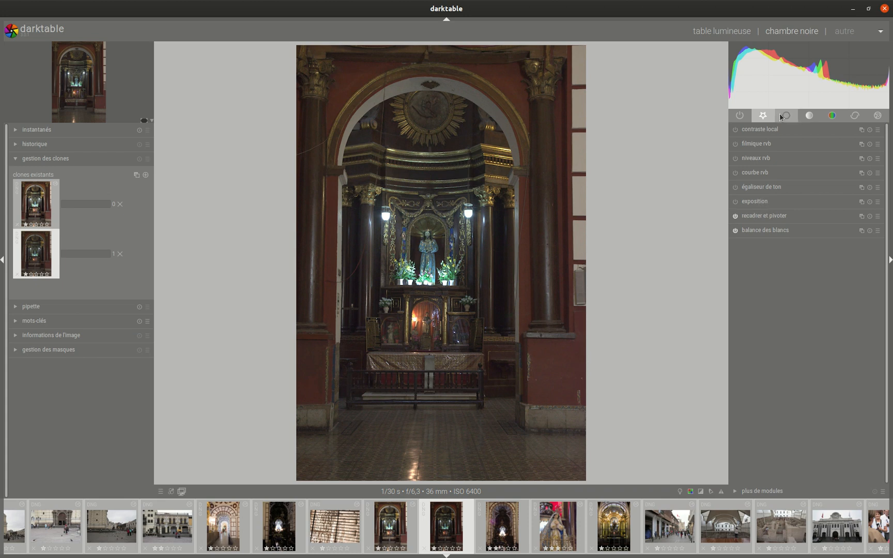
# - Apply the Gris 18 % preset to the Filmic RGB module
pyautogui.click(760, 147)
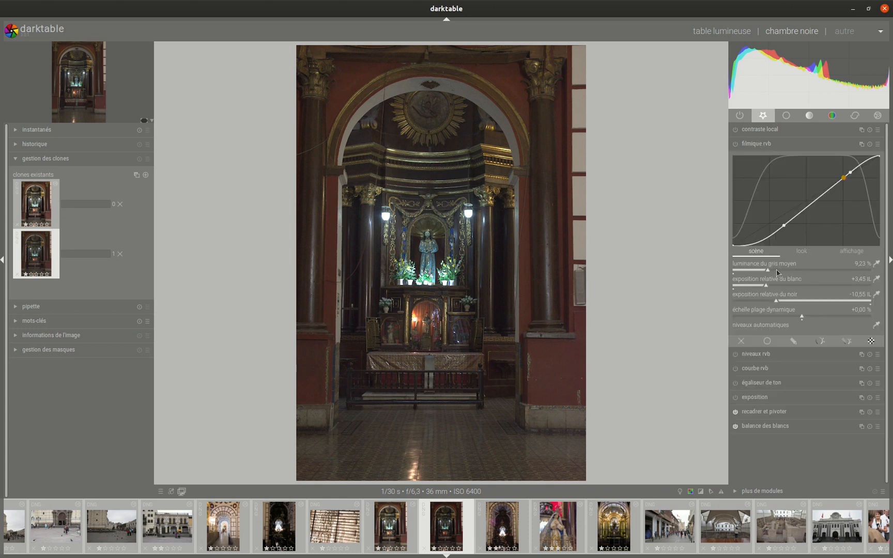
pyautogui.click(877, 144)
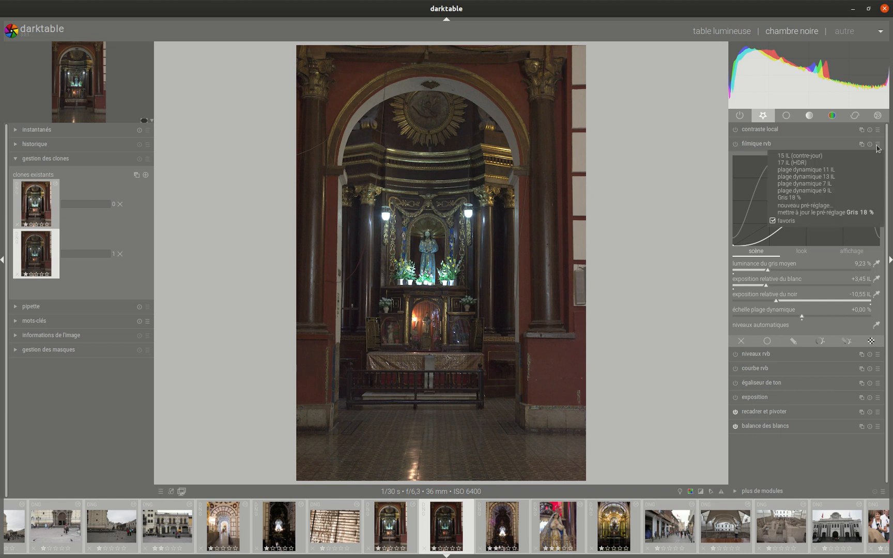
pyautogui.click(859, 197)
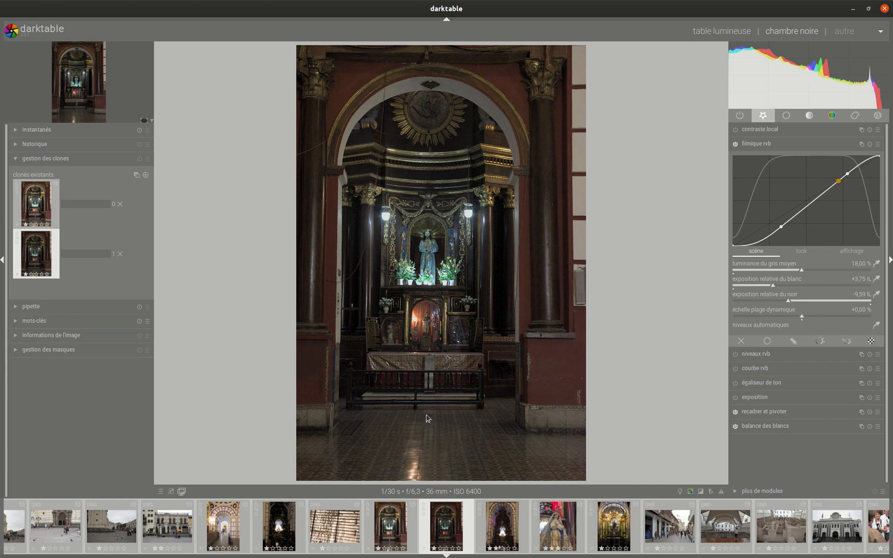
pyautogui.click(761, 145)
# - Turn on the clipping indicator and raise the Exposure module's exposure to 0.71 EV
pyautogui.click(763, 203)
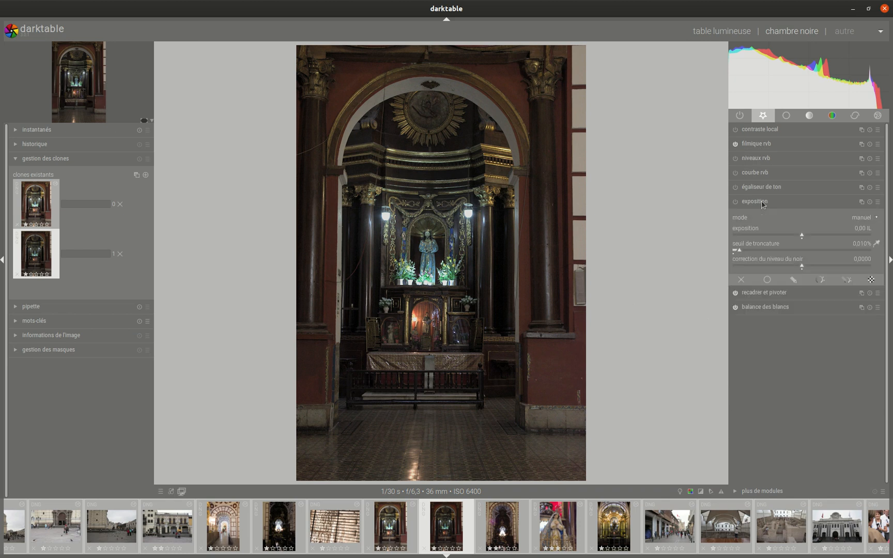
pyautogui.moveTo(803, 234); pyautogui.dragTo(811, 234)
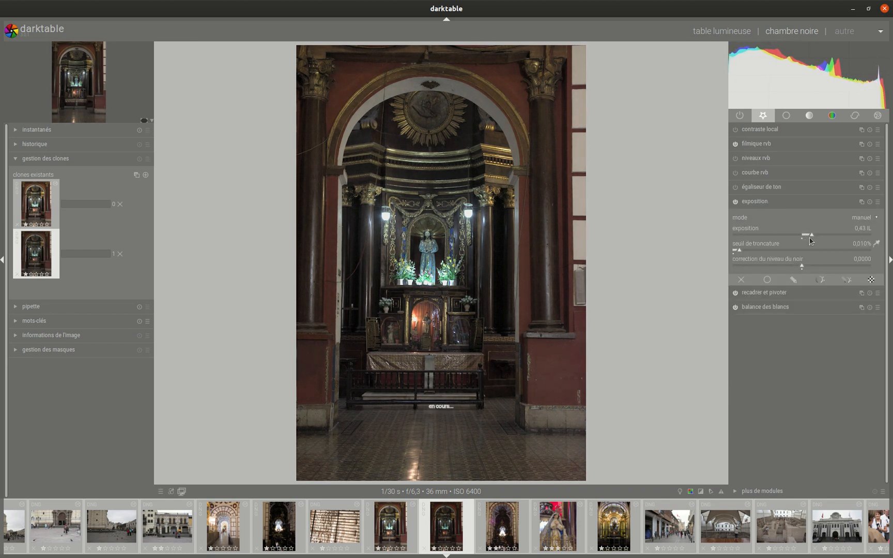
pyautogui.click(700, 492)
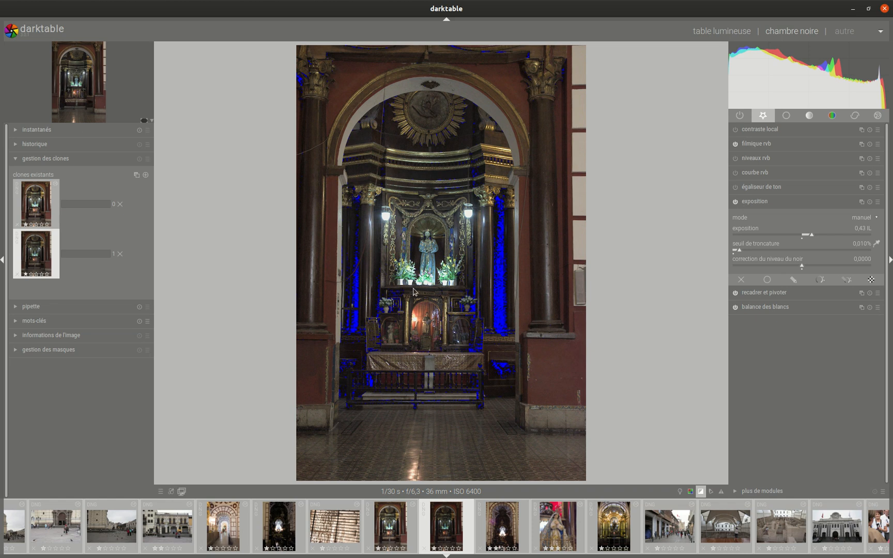
pyautogui.scroll(2, 418, 299)
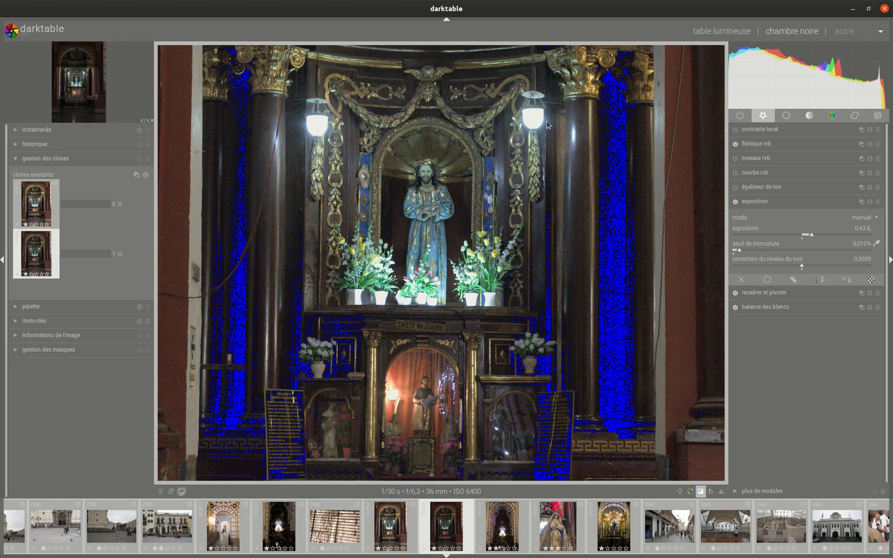
pyautogui.moveTo(810, 236); pyautogui.dragTo(817, 239)
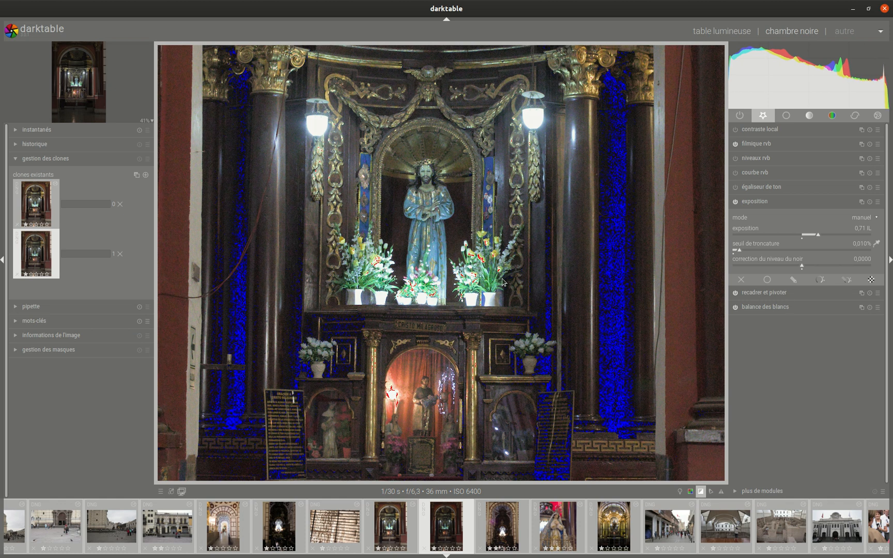
pyautogui.click(755, 202)
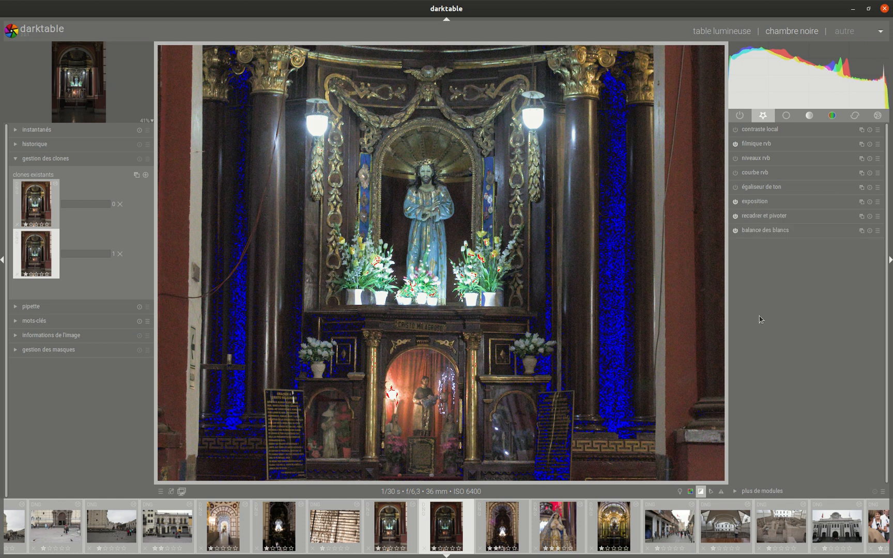
# - Set Filmic RGB's white relative exposure to +4.24 EV
pyautogui.scroll(-3, 509, 262)
pyautogui.scroll(3, 508, 262)
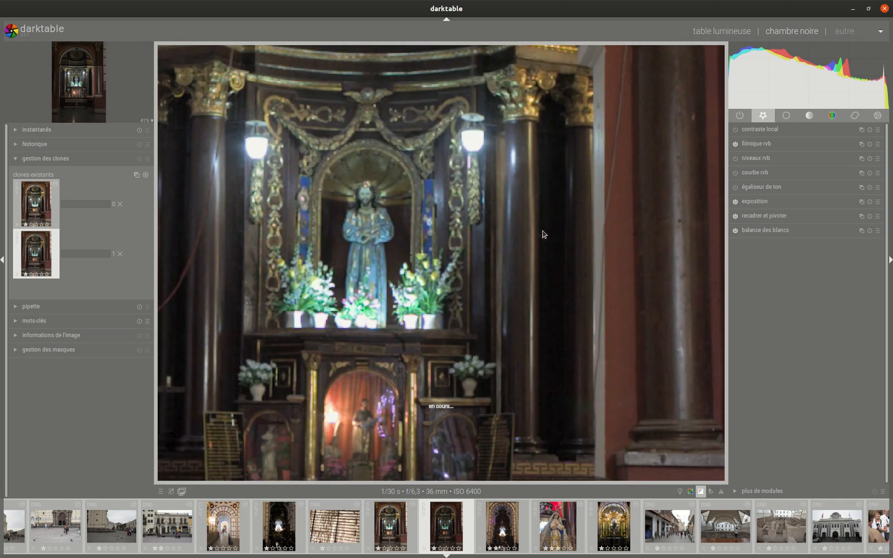
pyautogui.click(760, 203)
pyautogui.click(761, 203)
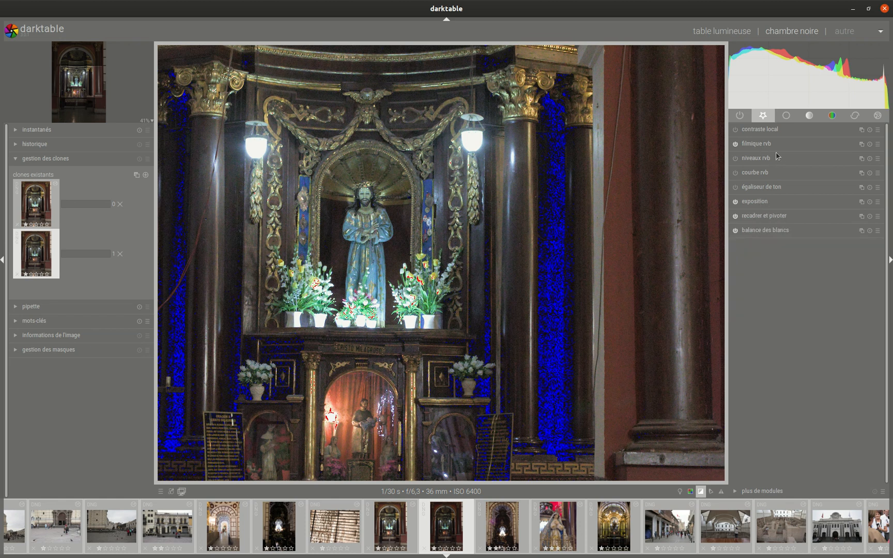
pyautogui.click(761, 146)
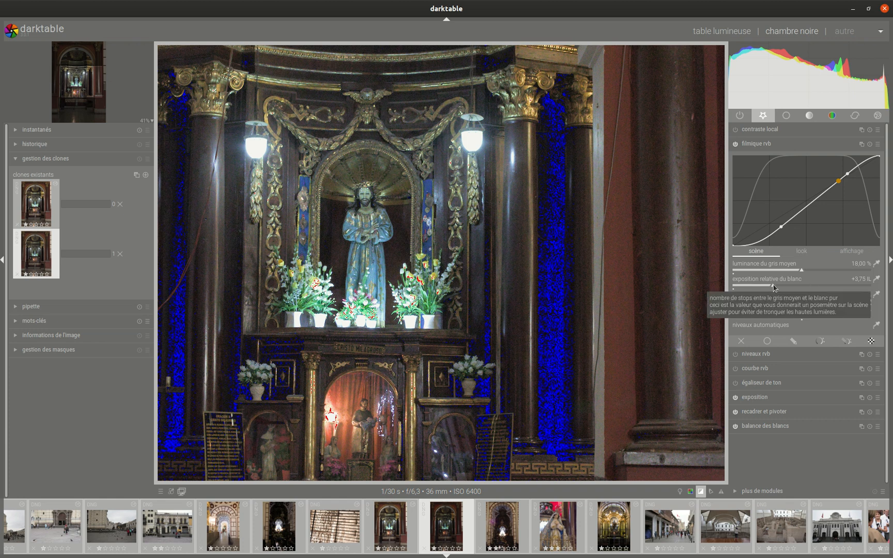
pyautogui.moveTo(773, 285); pyautogui.dragTo(730, 312)
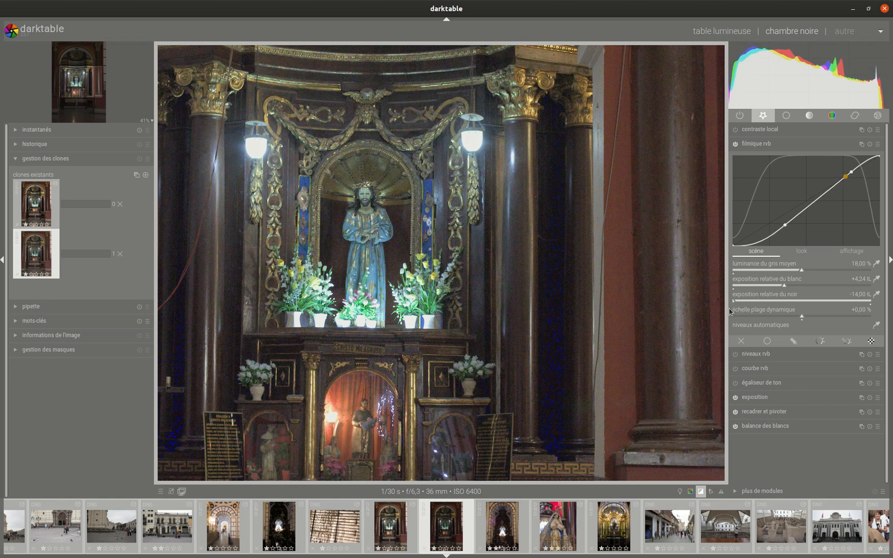
pyautogui.click(772, 144)
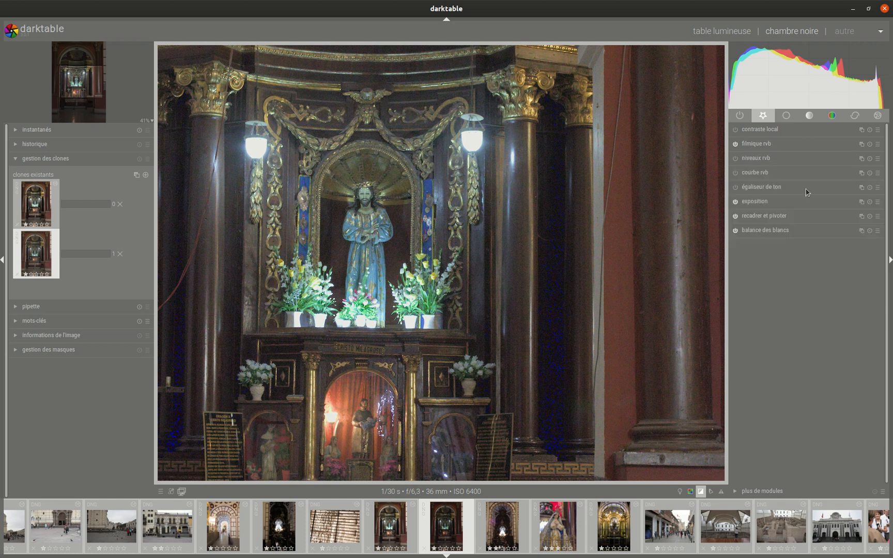
# - Fine-tune the Exposure module's black level correction to -0.0011
pyautogui.click(757, 202)
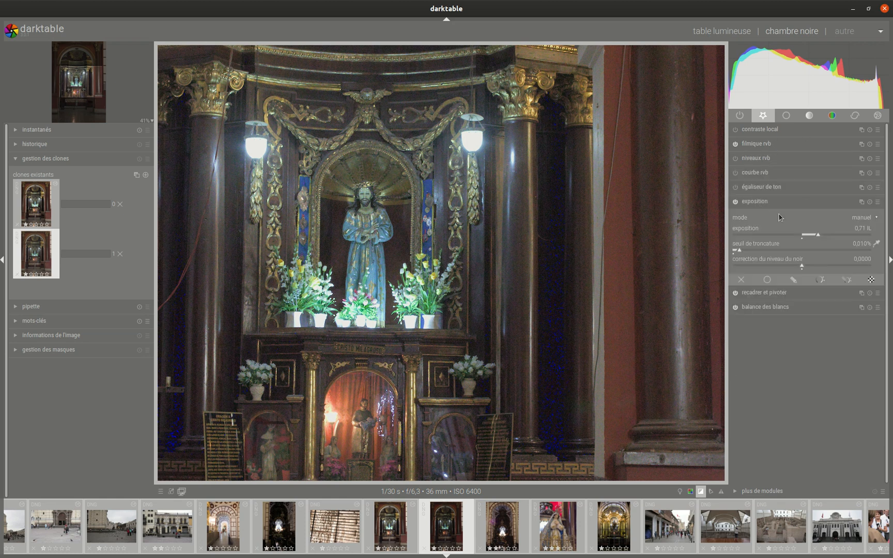
pyautogui.rightClick(802, 265)
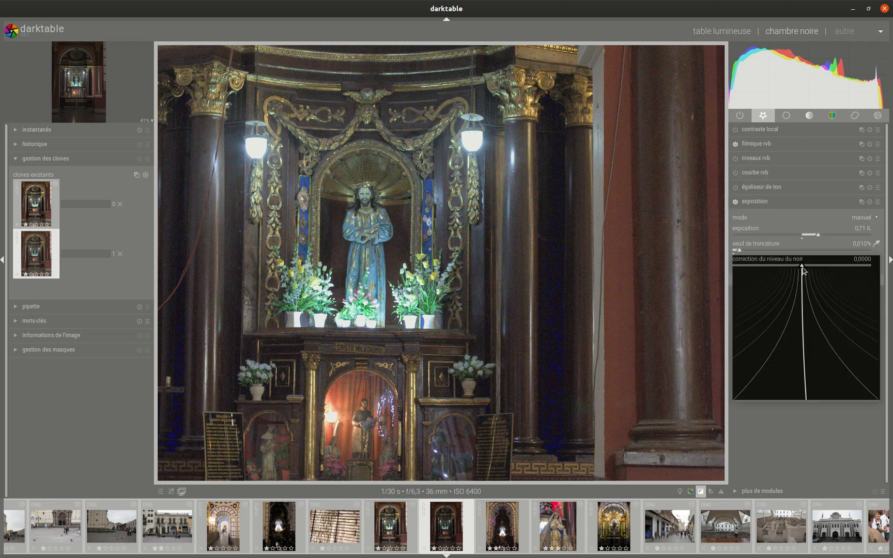
pyautogui.click(799, 328)
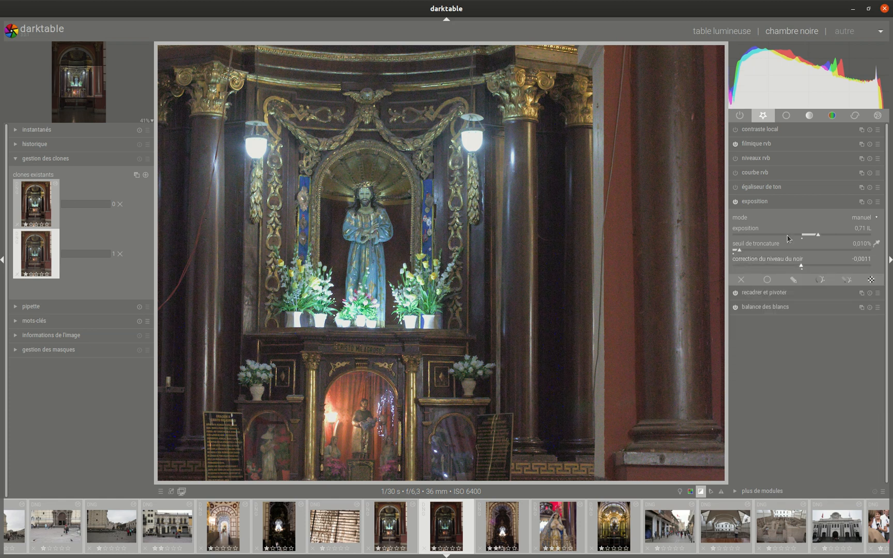
pyautogui.click(769, 205)
pyautogui.scroll(-3, 572, 234)
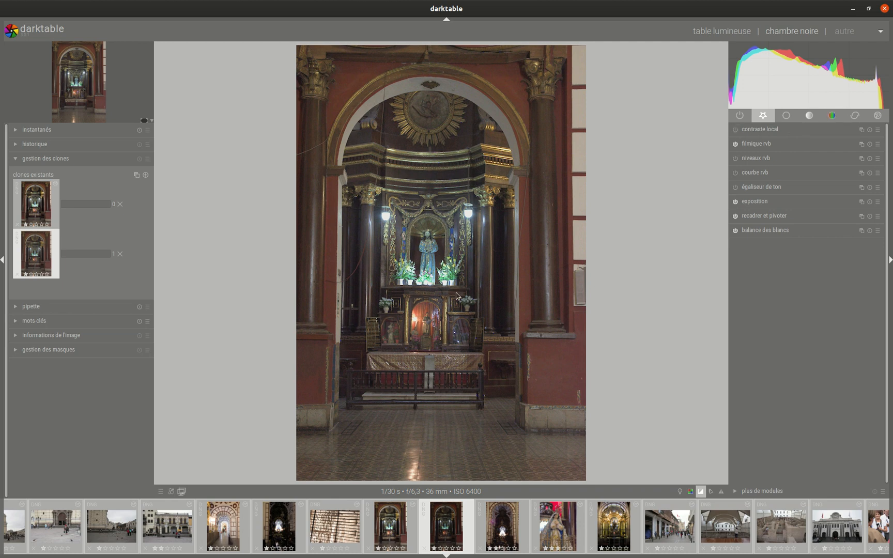
# - Enable profiled noise reduction with its default settings and inspect the result at 100% zoom
pyautogui.middleClick(434, 257)
pyautogui.scroll(1, 433, 257)
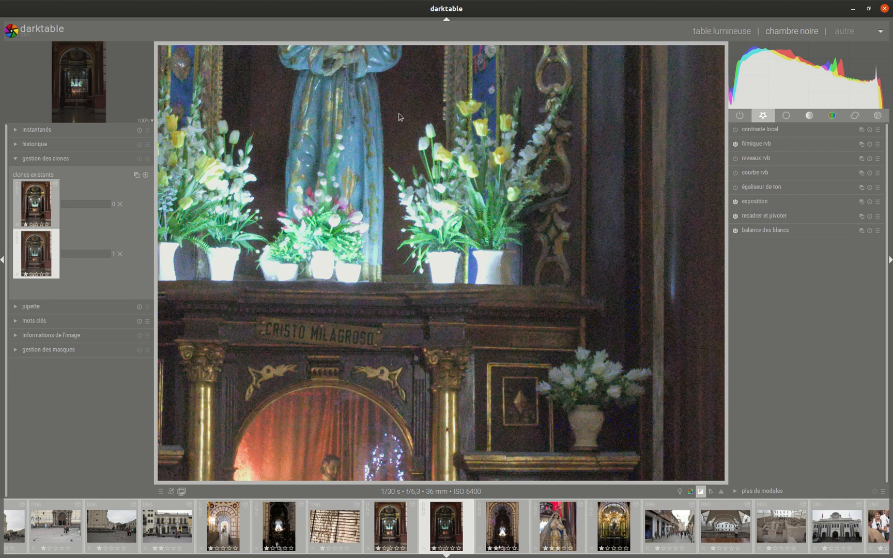
pyautogui.click(855, 116)
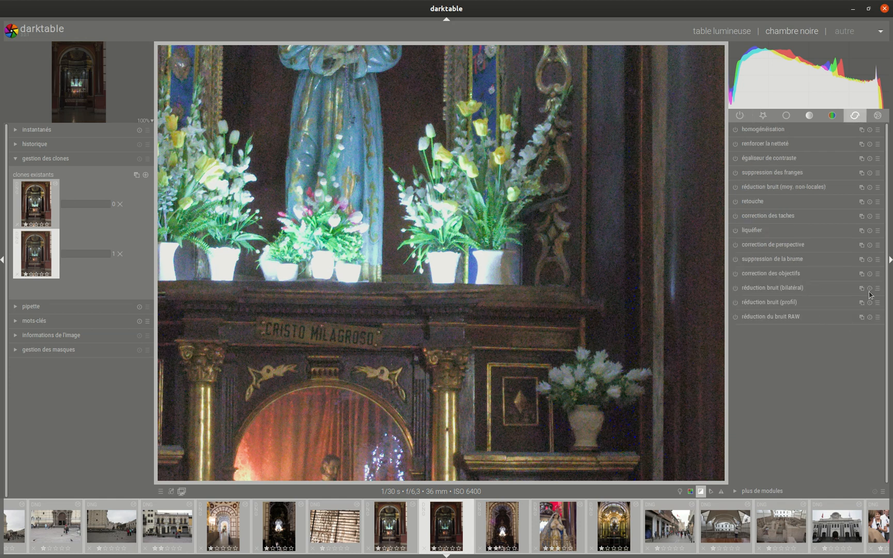
pyautogui.click(751, 303)
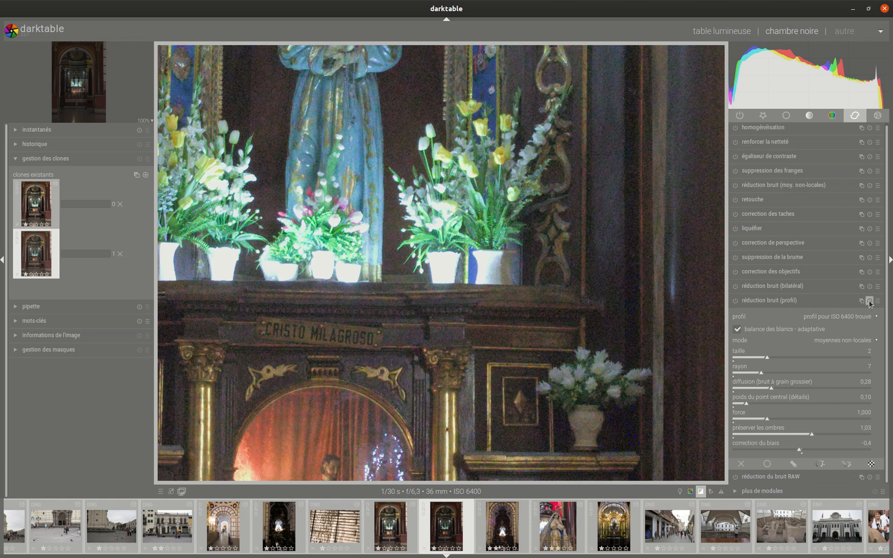
pyautogui.click(869, 301)
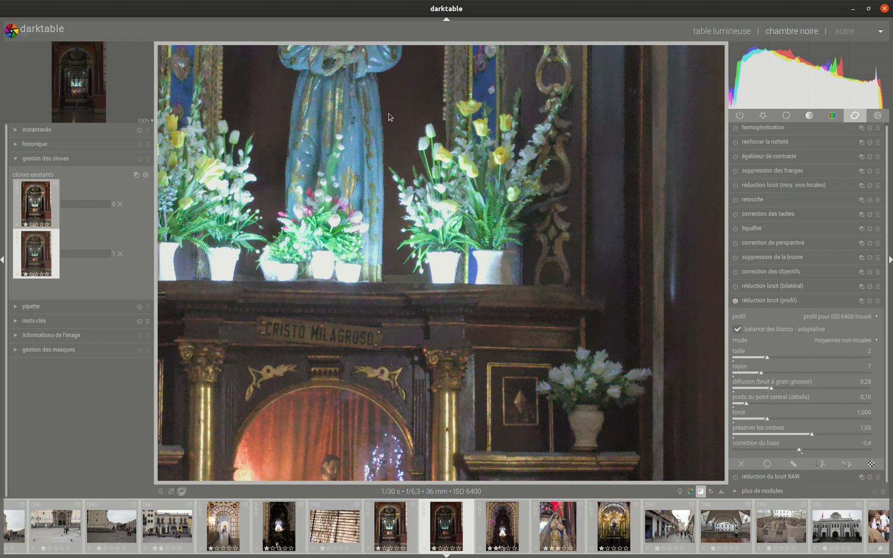
pyautogui.scroll(-2, 391, 121)
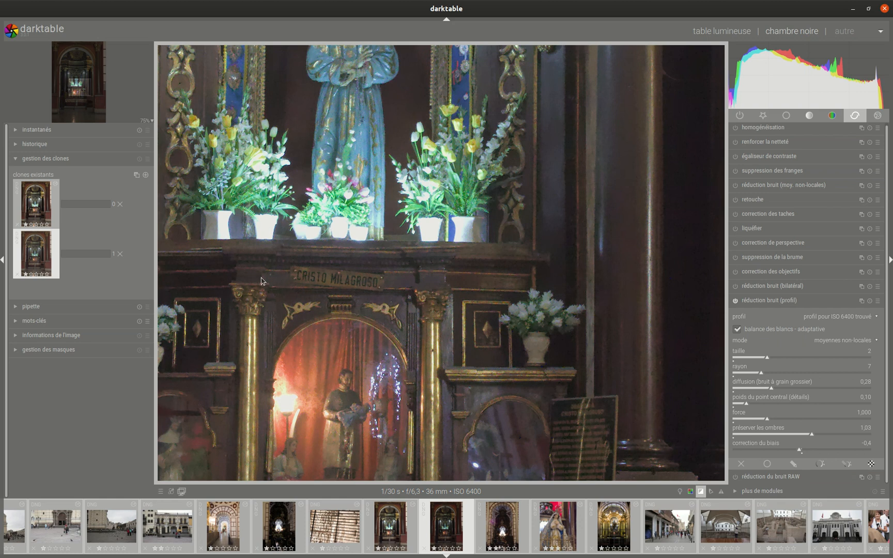
pyautogui.scroll(-1, 264, 282)
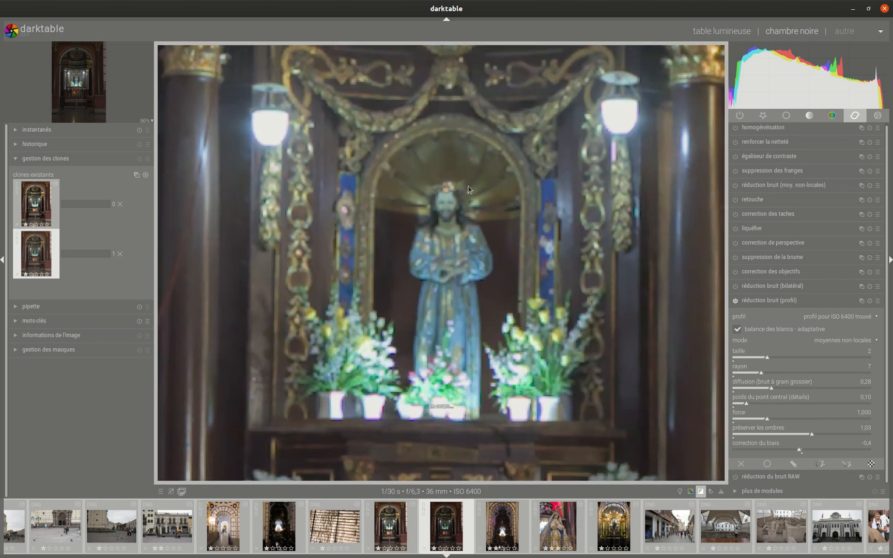
pyautogui.scroll(3, 468, 183)
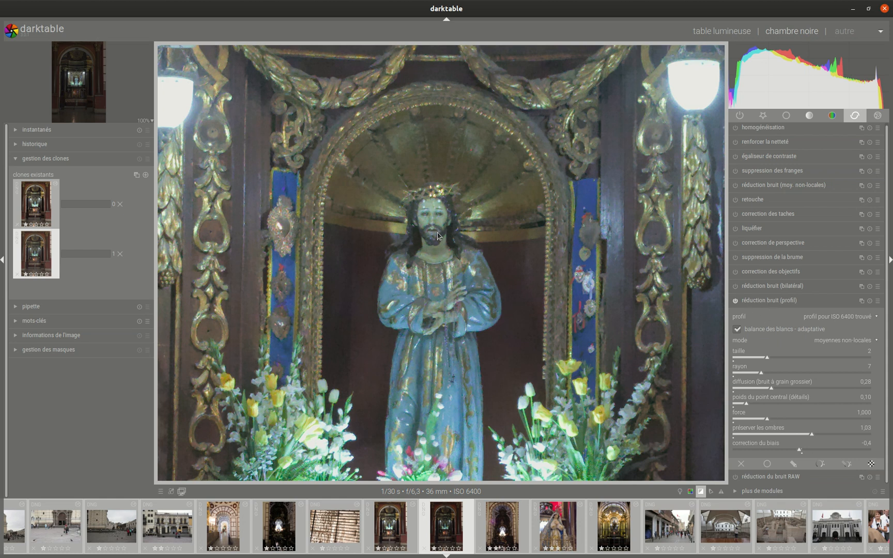
pyautogui.scroll(-7, 463, 220)
pyautogui.scroll(-2, 462, 222)
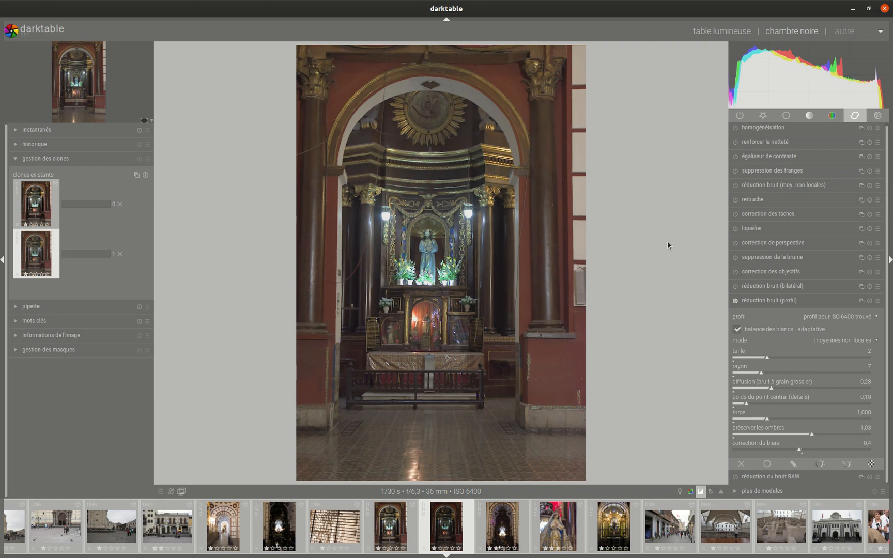
# - Enable Color Balance with output saturation at 111.21% and contrast at +5.96%
pyautogui.click(831, 114)
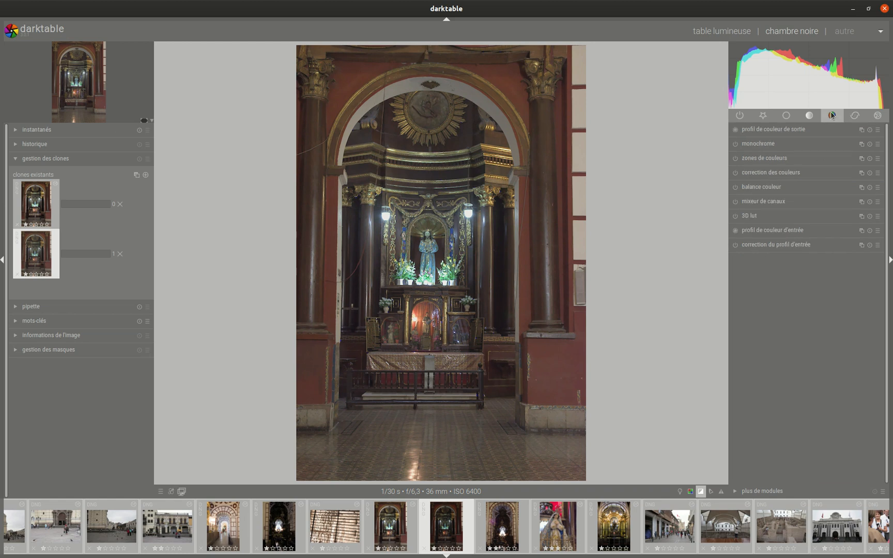
pyautogui.click(773, 188)
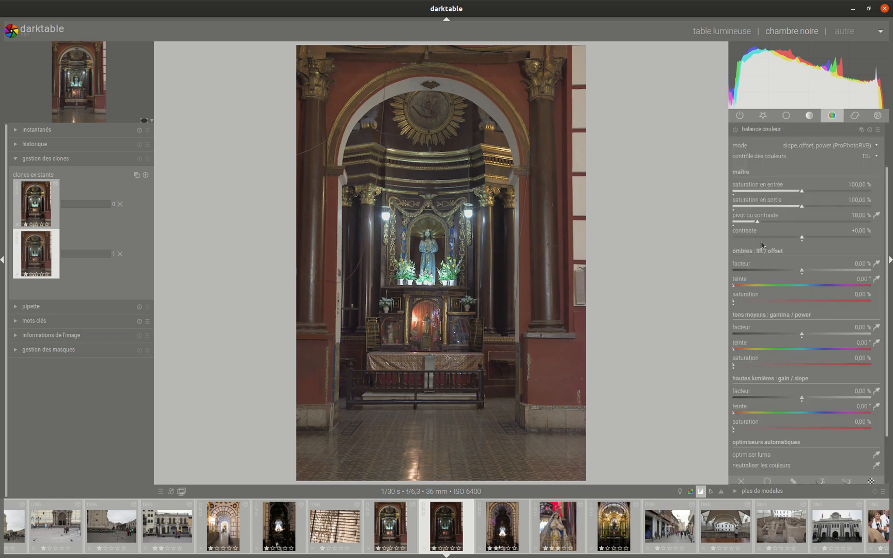
pyautogui.moveTo(799, 208); pyautogui.dragTo(816, 207)
pyautogui.click(805, 237)
pyautogui.scroll(1, 810, 239)
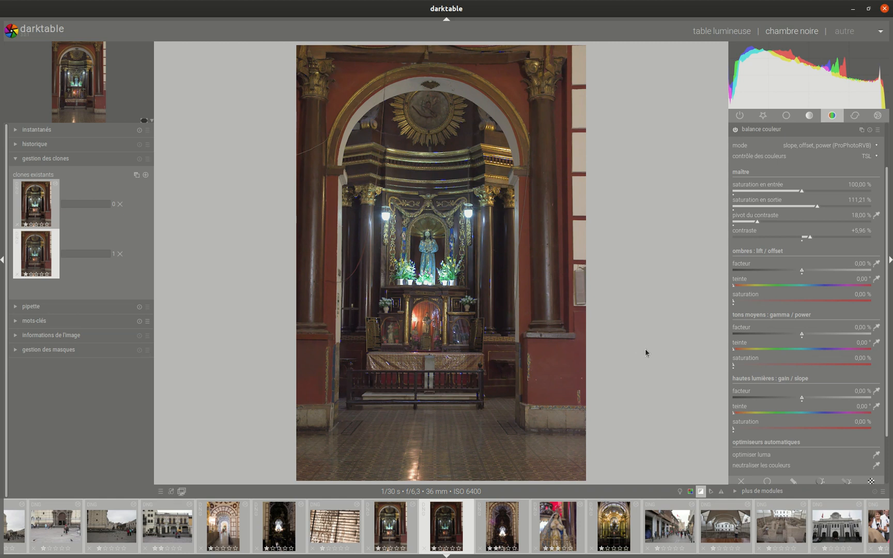
pyautogui.click(768, 128)
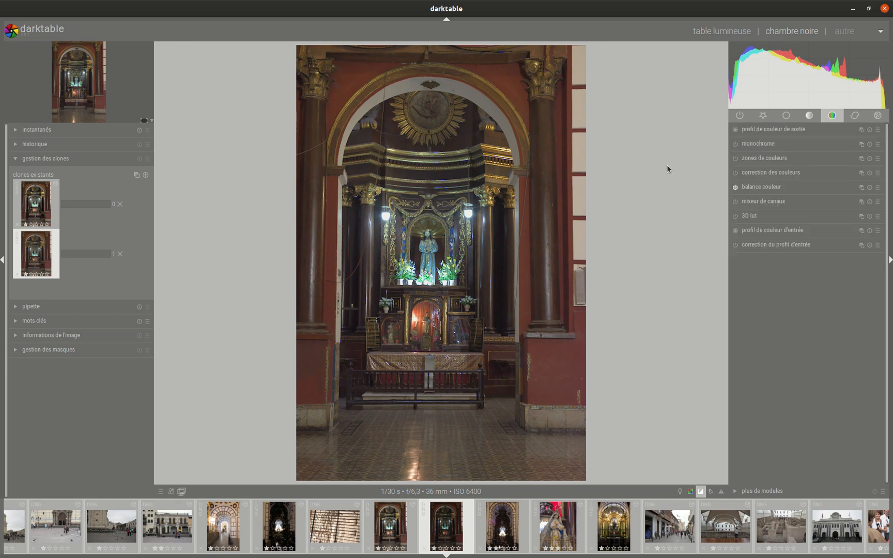